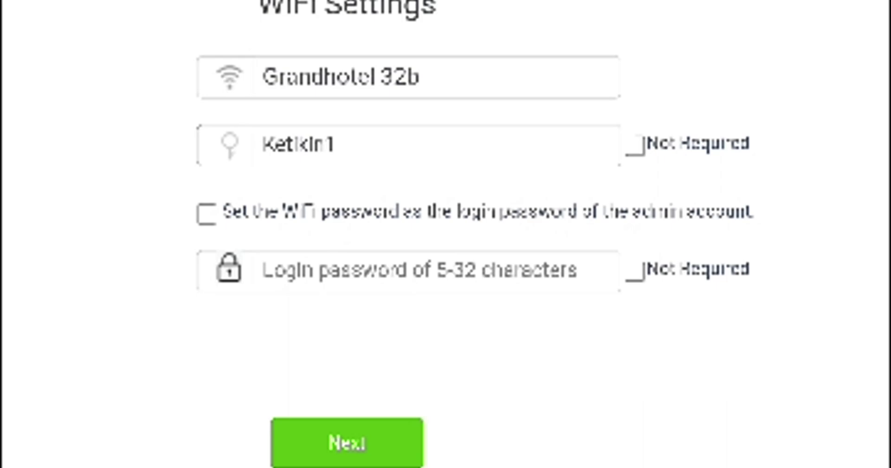
Mark the admin login password as Not Required and submit the Wi-Fi settings to the router.
{"action": "scroll", "coordinate": [446, 232], "scroll_direction": "down", "scroll_amount": 3}
{"action": "scroll", "coordinate": [446, 232], "scroll_direction": "up", "scroll_amount": 1}
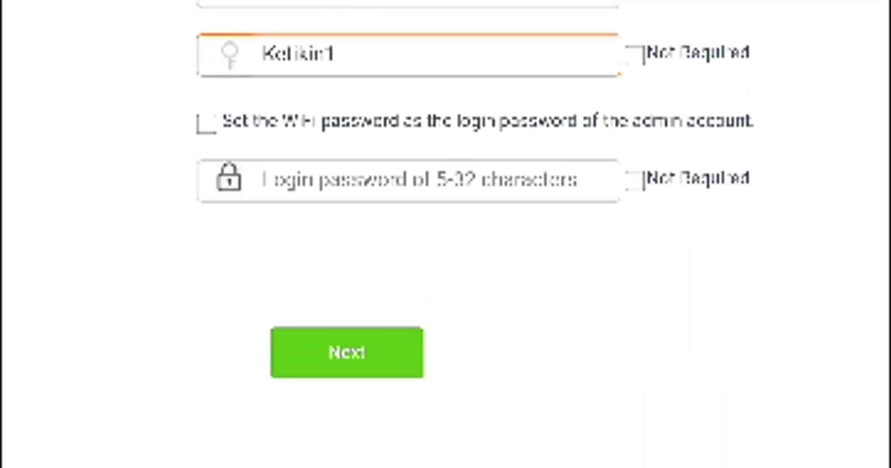
{"action": "left_click", "coordinate": [347, 352]}
{"action": "left_click", "coordinate": [635, 271]}
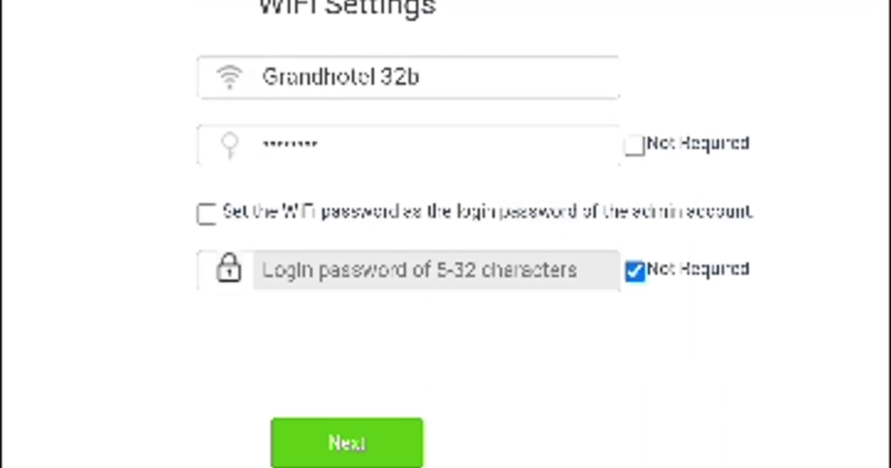
{"action": "left_click", "coordinate": [347, 443]}
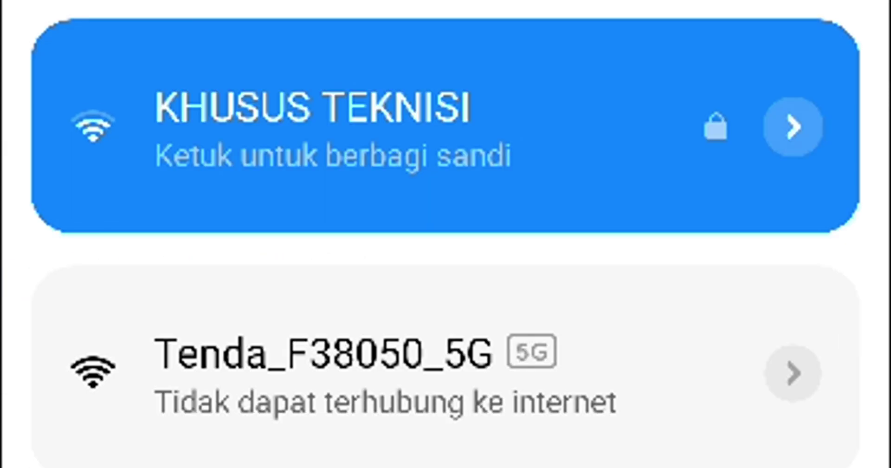
Find Grandhotel 32b_5G in the Wi-Fi list and enter its password to join.
{"action": "scroll", "coordinate": [446, 234], "scroll_direction": "down", "scroll_amount": 10}
{"action": "scroll", "coordinate": [446, 234], "scroll_direction": "up", "scroll_amount": 3}
{"action": "scroll", "coordinate": [445, 234], "scroll_direction": "down", "scroll_amount": 5}
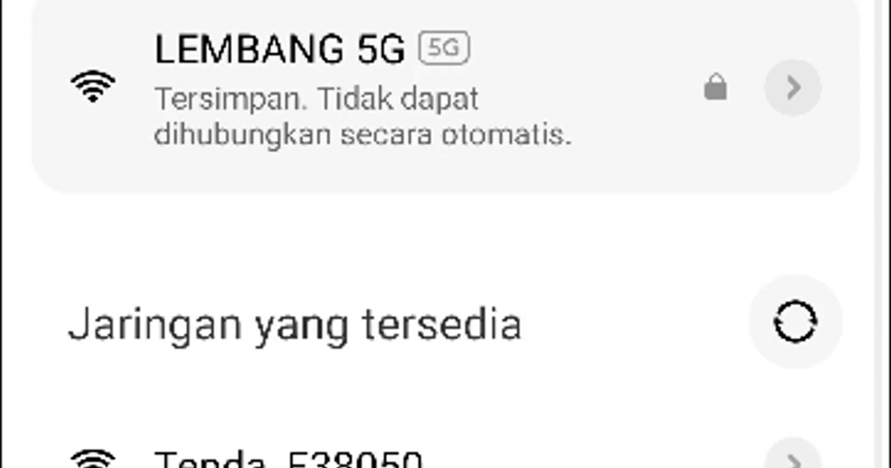
{"action": "scroll", "coordinate": [445, 234], "scroll_direction": "down", "scroll_amount": 5}
{"action": "scroll", "coordinate": [446, 235], "scroll_direction": "up", "scroll_amount": 5}
{"action": "scroll", "coordinate": [446, 234], "scroll_direction": "up", "scroll_amount": 4}
{"action": "scroll", "coordinate": [445, 233], "scroll_direction": "down", "scroll_amount": 4}
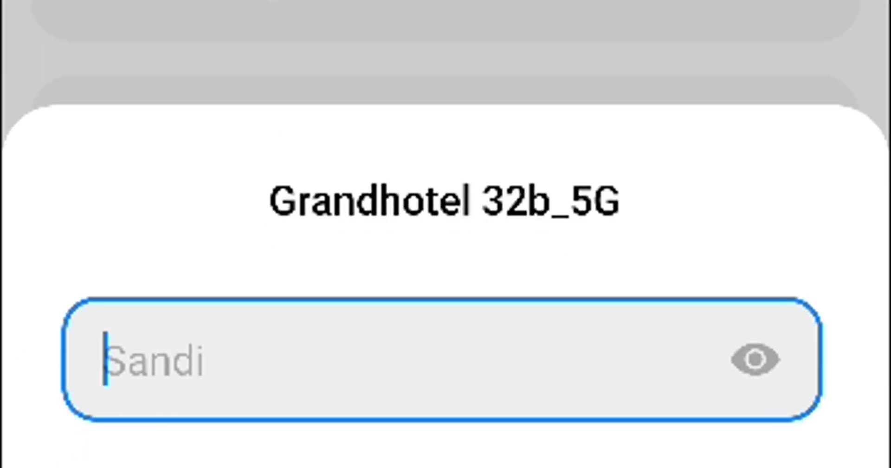
{"action": "type", "text": "e"}
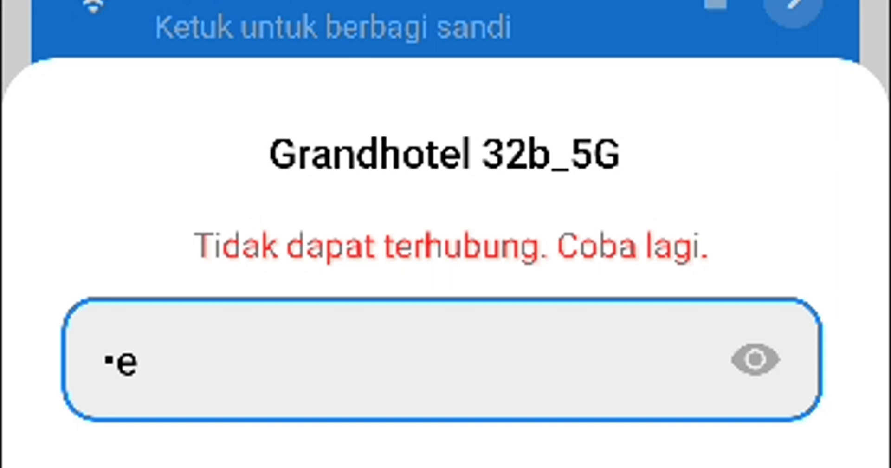
{"action": "key", "text": "Return"}
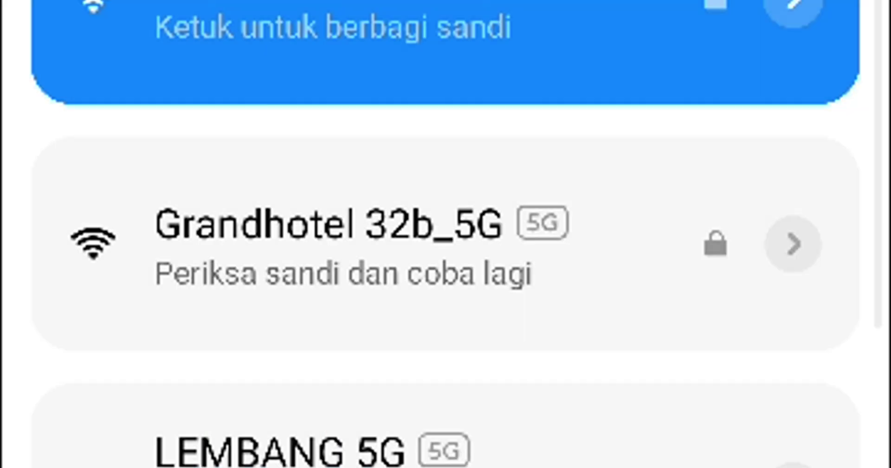